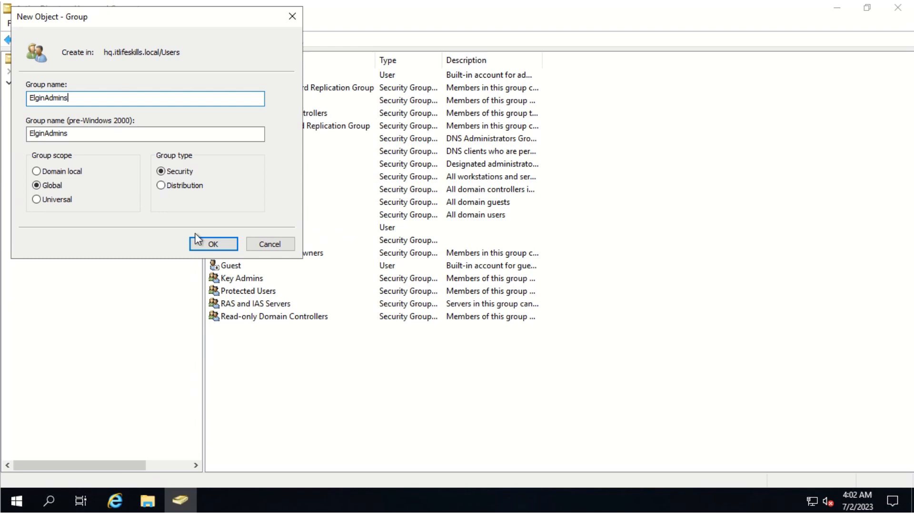
- Create the global security group ElginAdmins in the Users container and add the ElginAdmin account as its member
click(205, 243)
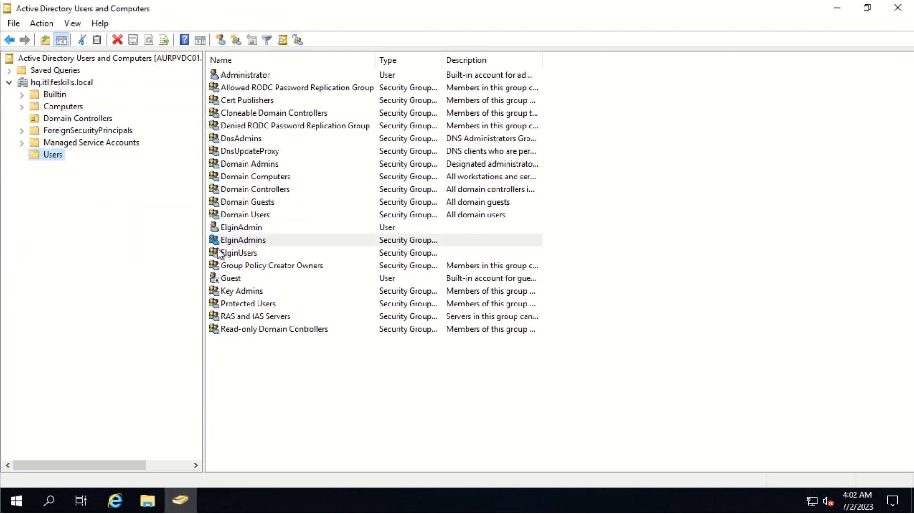
double_click(272, 243)
click(379, 123)
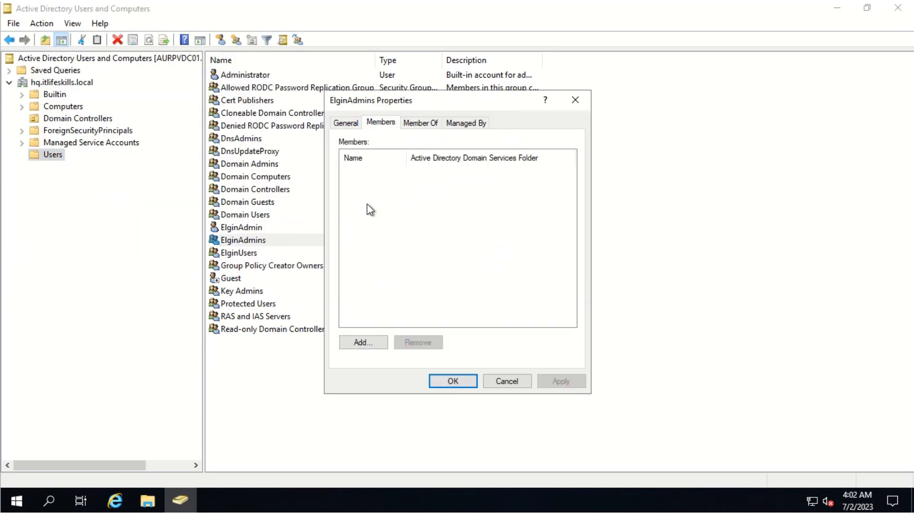
click(368, 344)
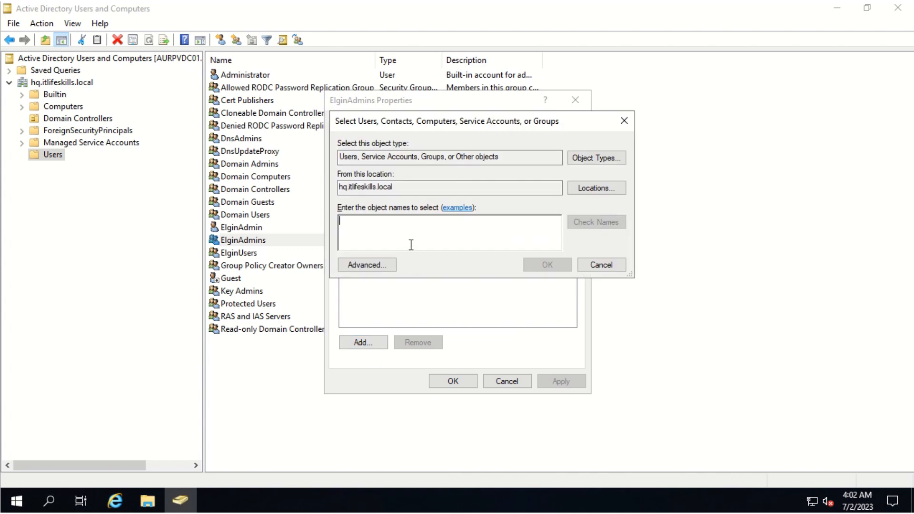
text(ElginAdmin)
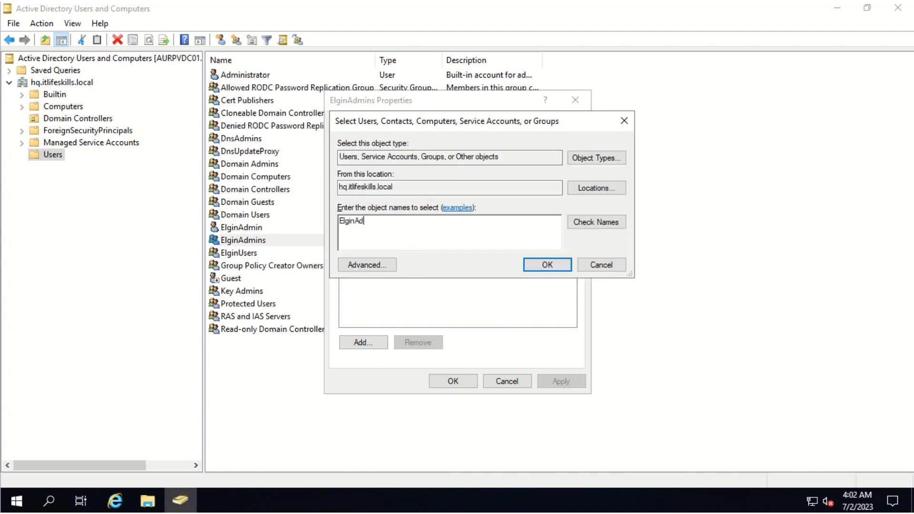
click(543, 265)
click(625, 350)
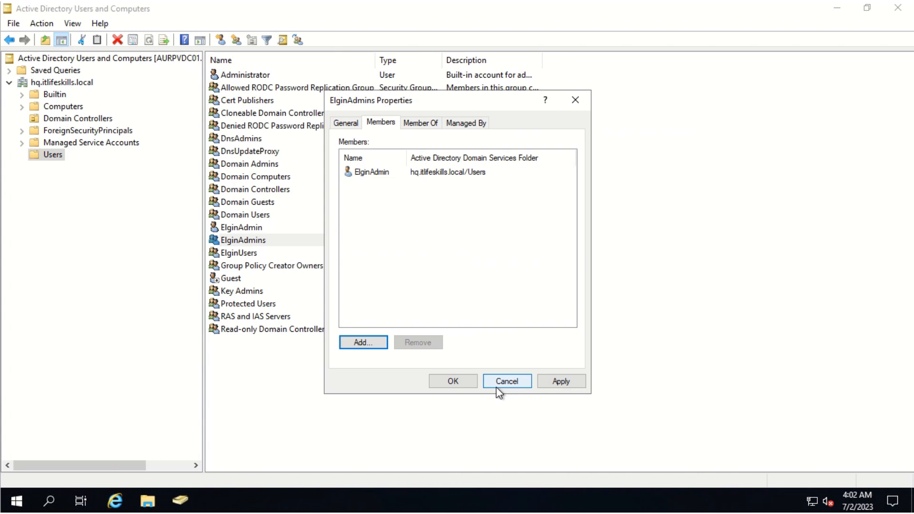
click(462, 380)
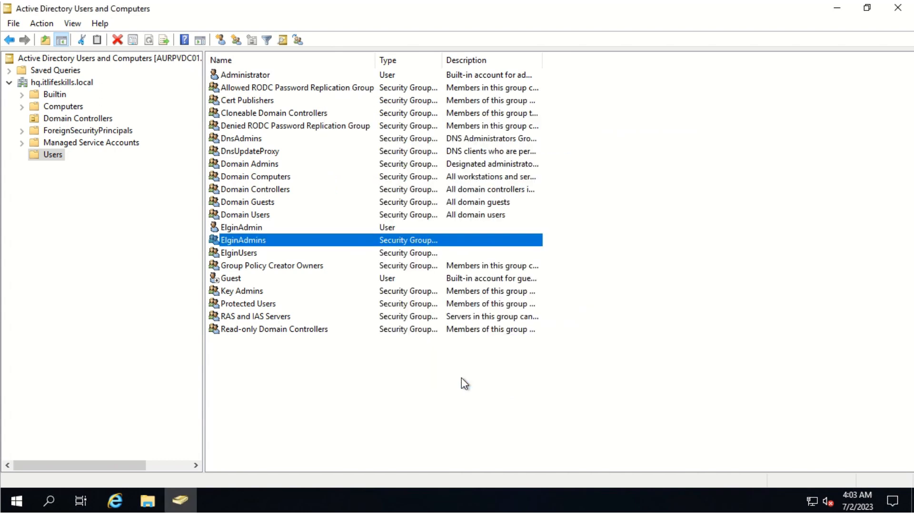
- Create a global security group named ElginComputers in the Users container
right_click(61, 158)
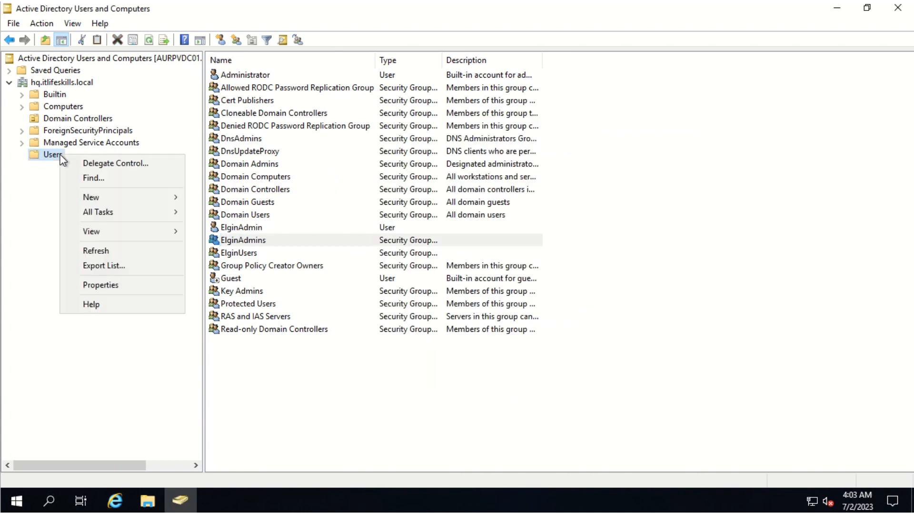
mouse_move(113, 193)
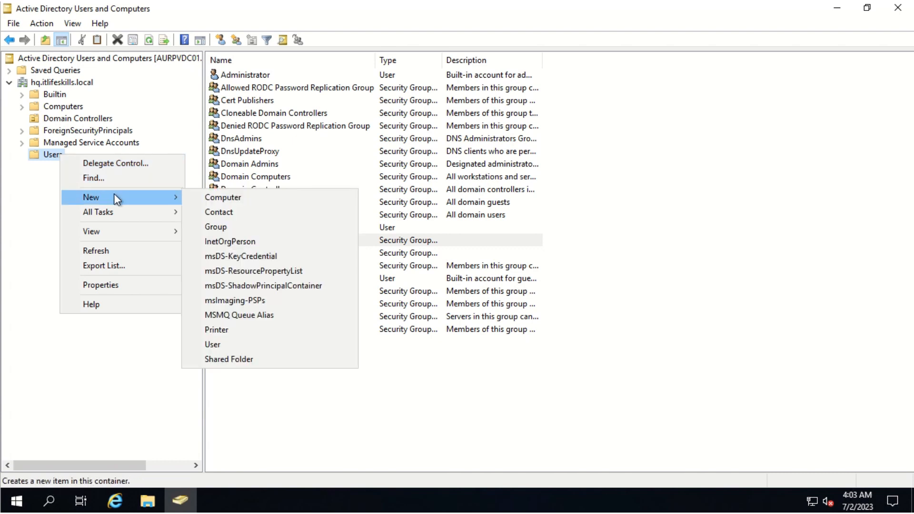
click(276, 226)
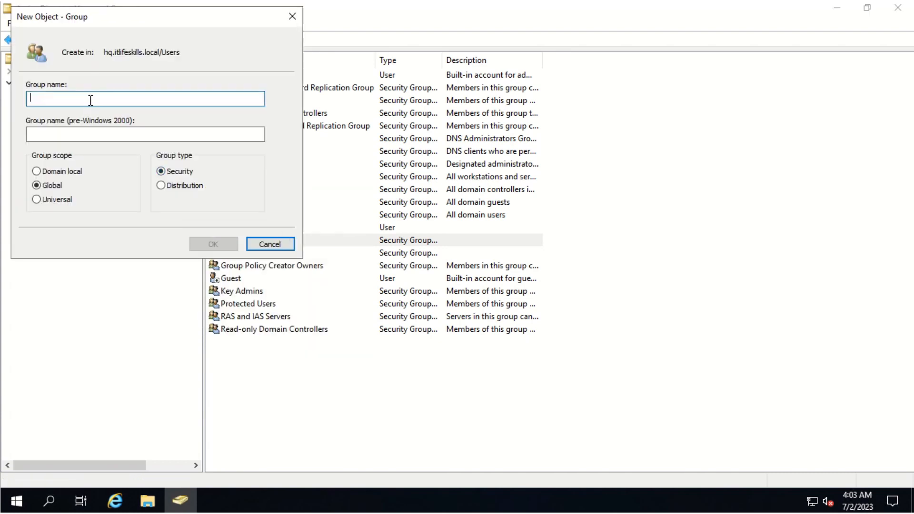
text(Elg)
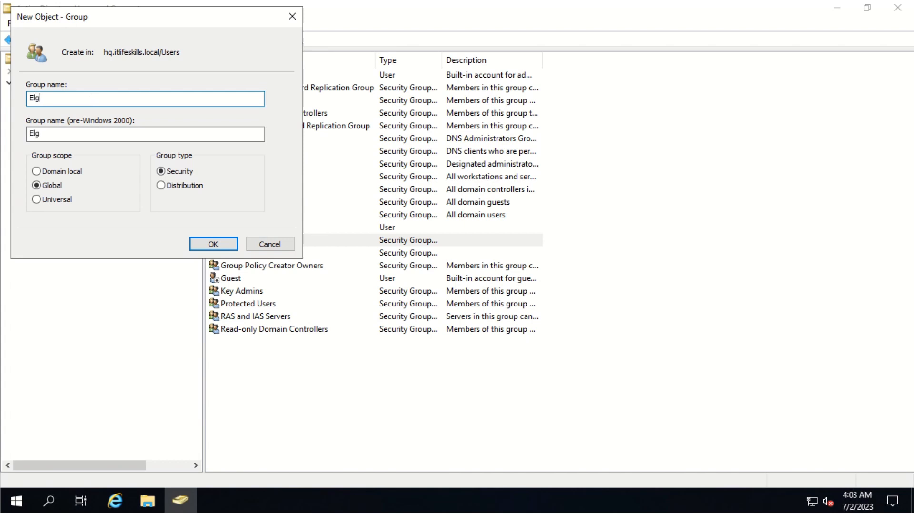
text(inComputers)
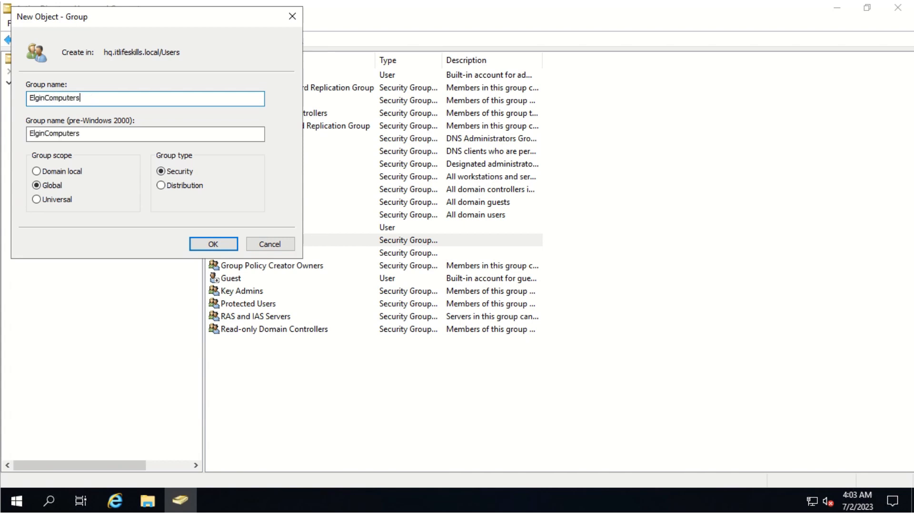
click(216, 242)
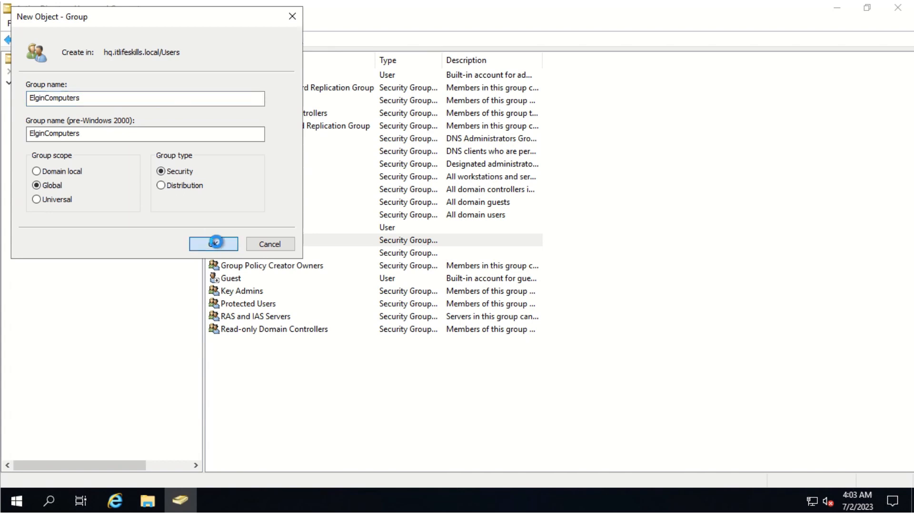
- Start adding members to the ElginComputers group and include Computers in the object types to search
click(273, 254)
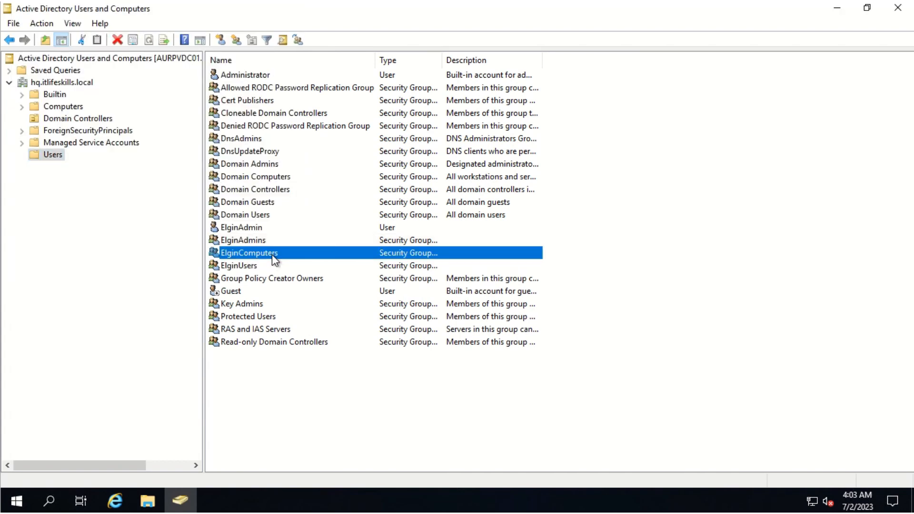
double_click(273, 254)
click(383, 126)
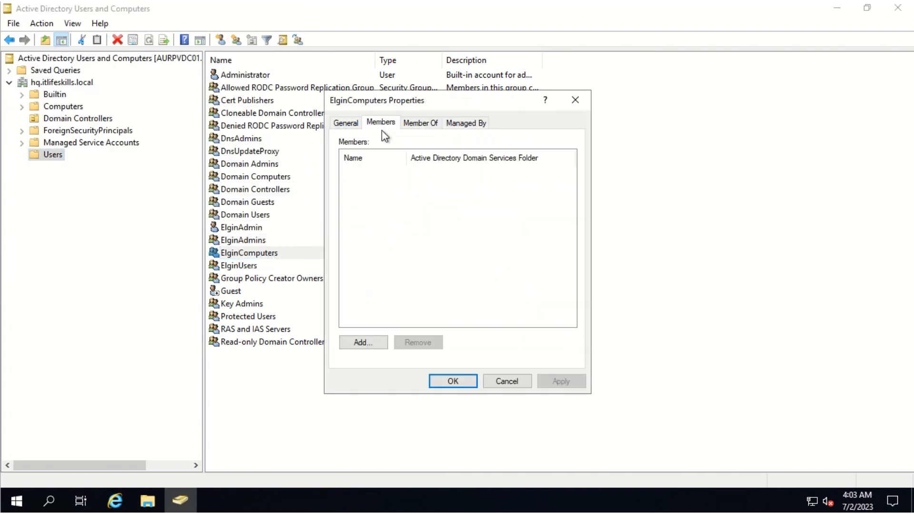
click(371, 341)
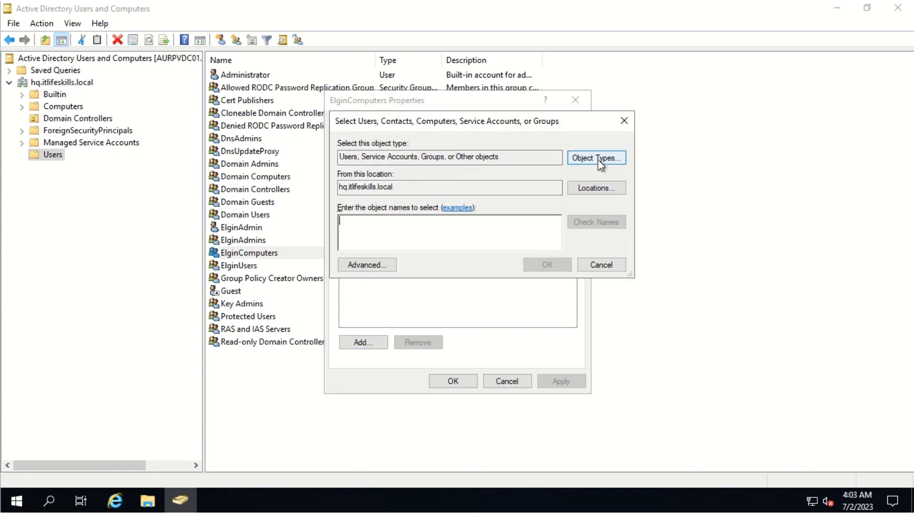
click(598, 160)
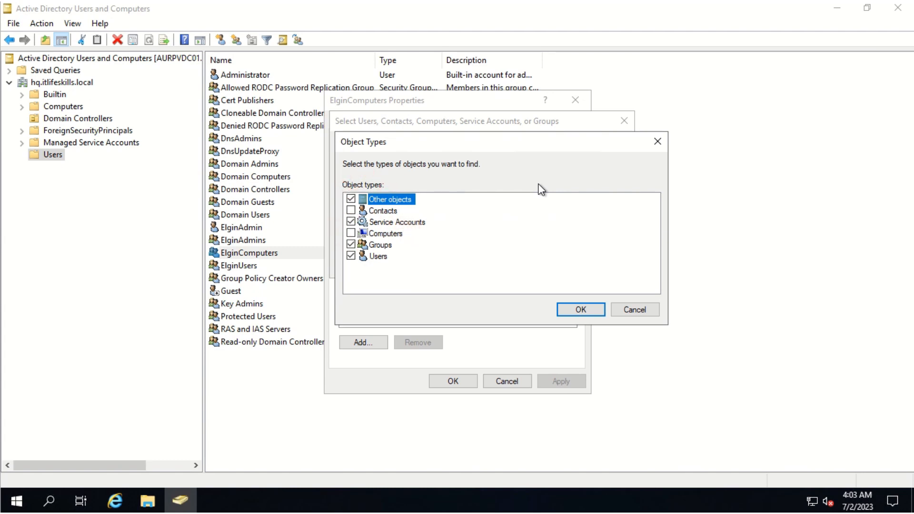
click(398, 235)
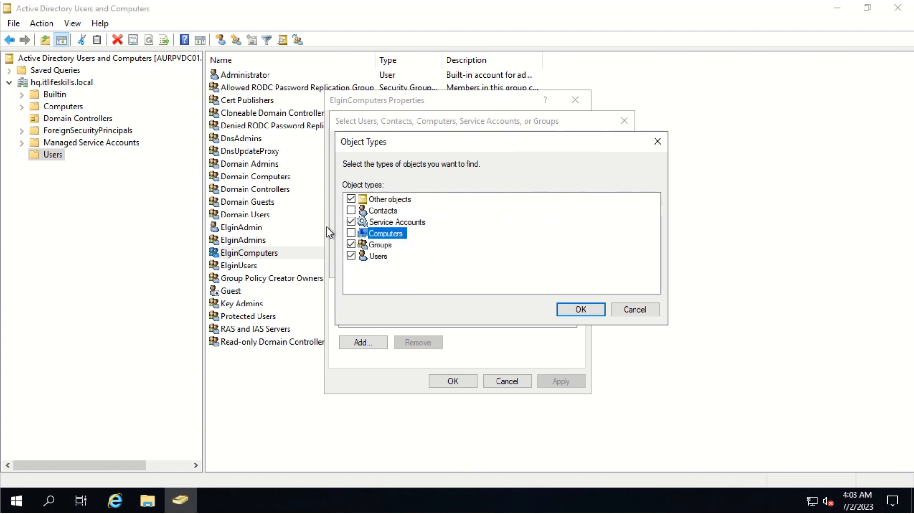
click(351, 233)
click(581, 310)
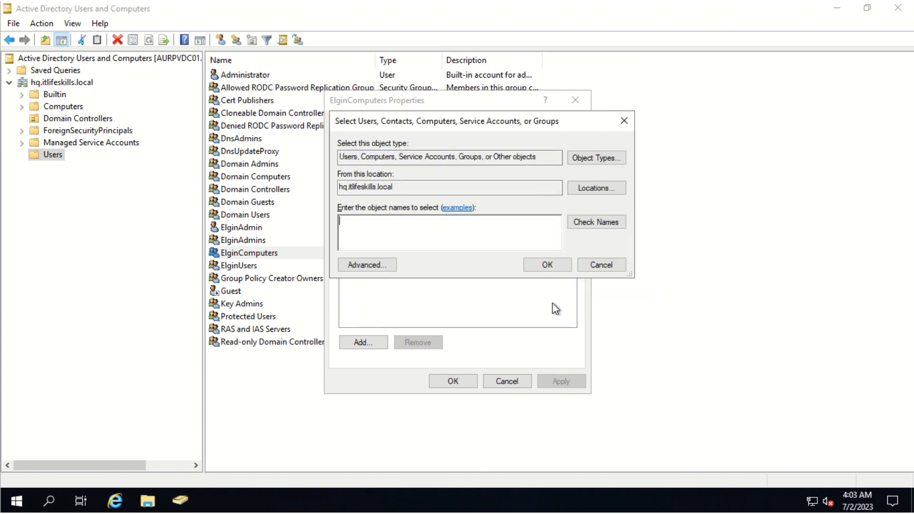
- Look up ELGPC and add computers ELGPC01, ELGPC02 and ELGPC03 as members of the ElginComputers group
text(ELGPC)
click(595, 225)
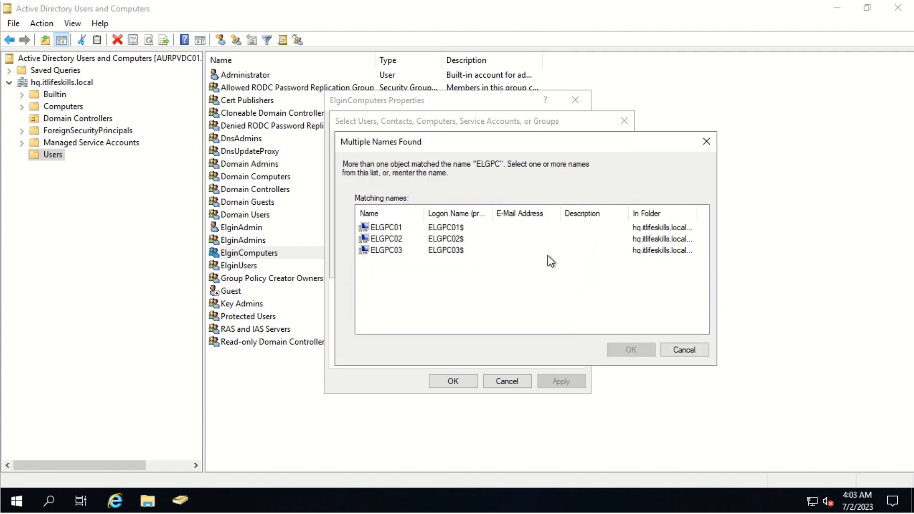
click(391, 228)
shift+click(393, 251)
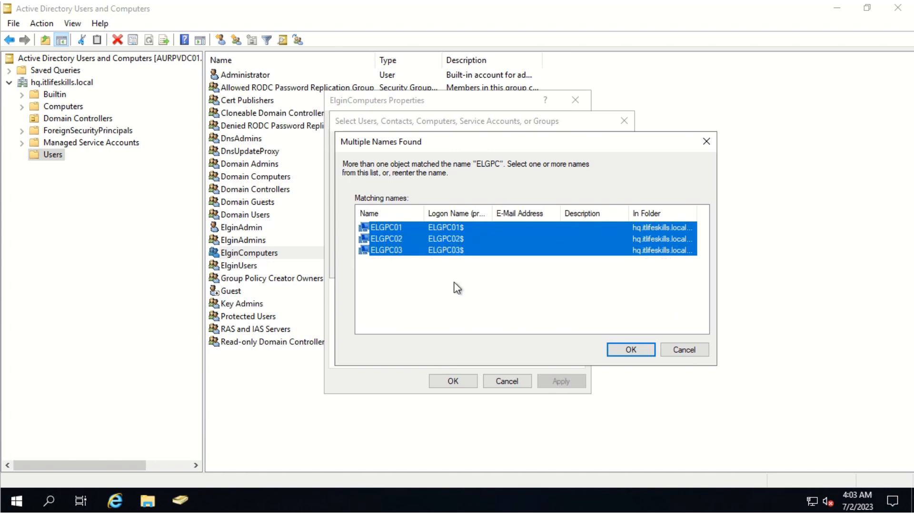
click(633, 351)
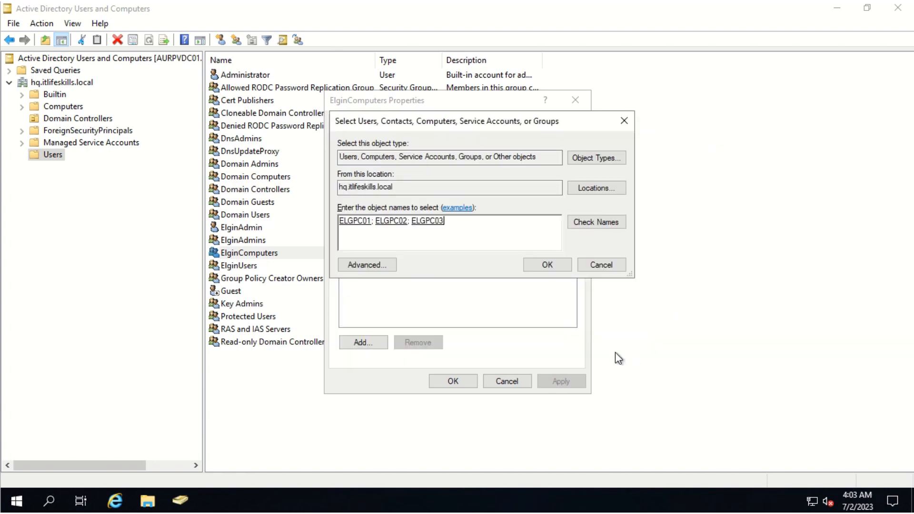
click(555, 266)
click(468, 381)
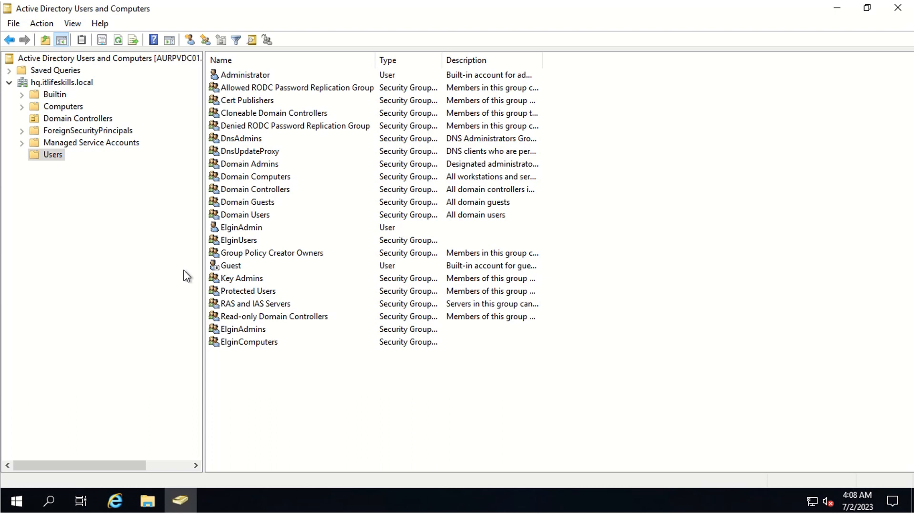
- Set the ElginAdmins group as the manager of the read-only domain controller ELGPVDC01
click(113, 120)
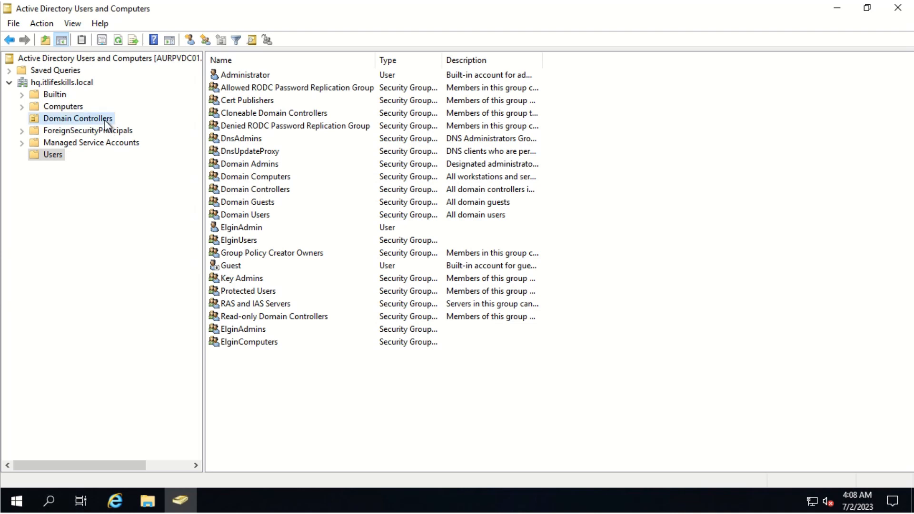
click(223, 92)
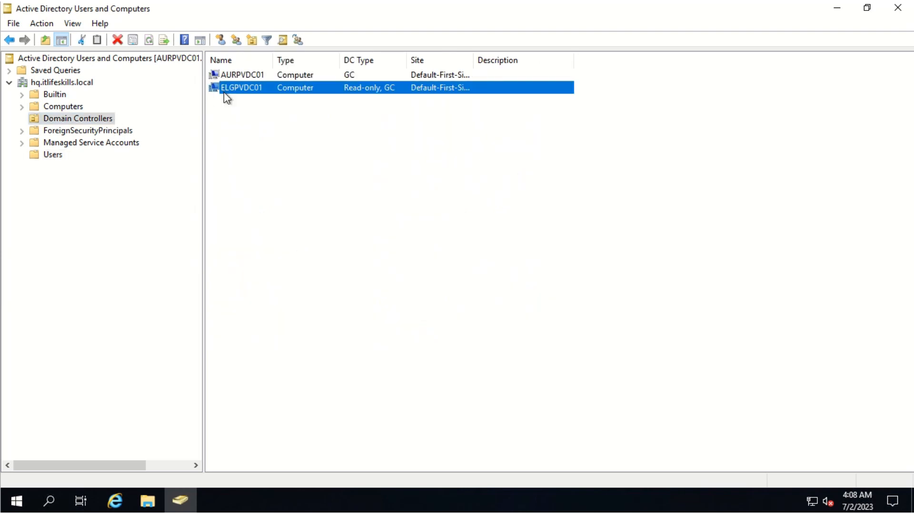
right_click(224, 92)
click(277, 218)
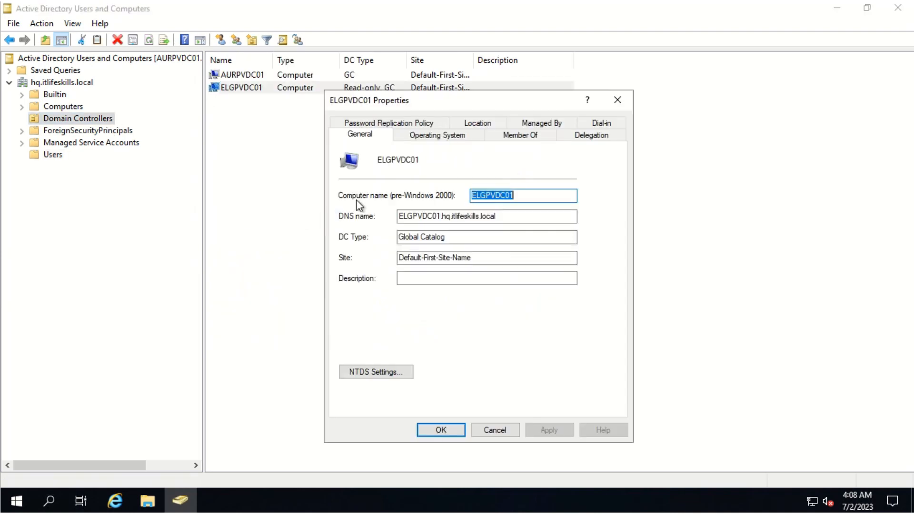
click(541, 125)
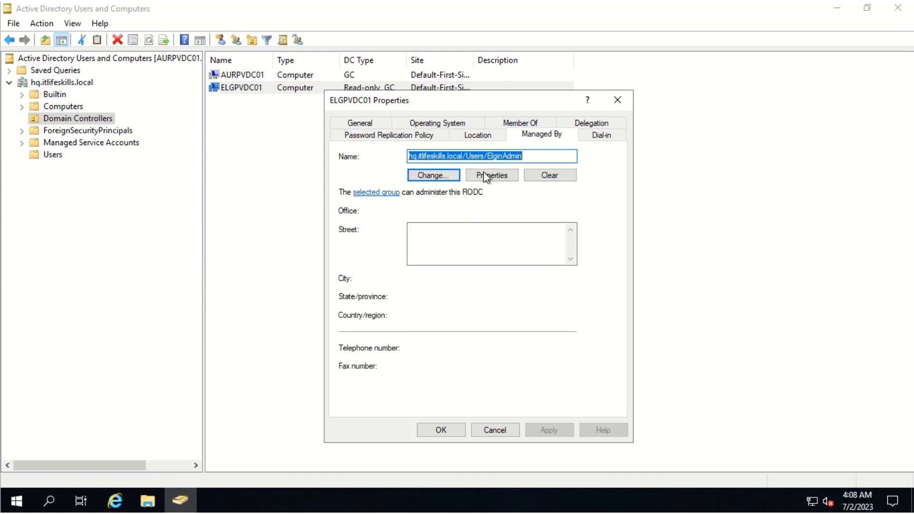
click(450, 177)
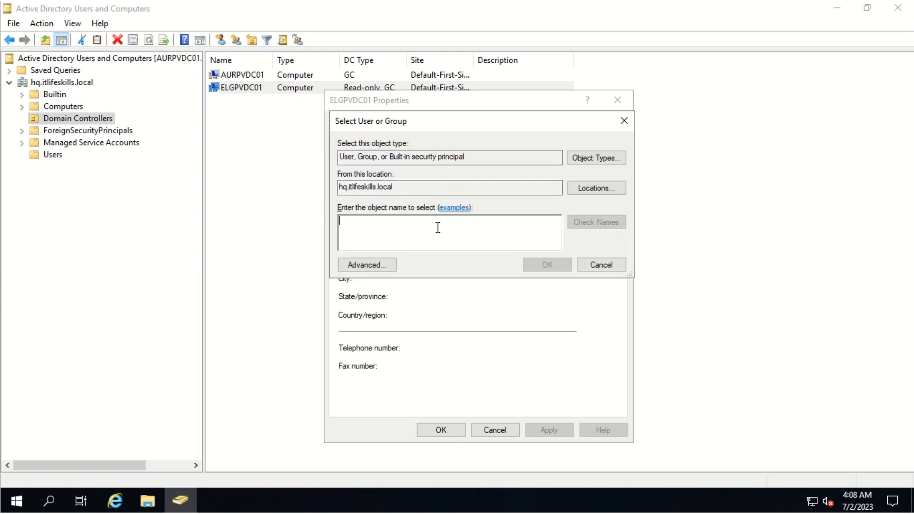
text(ElginAd)
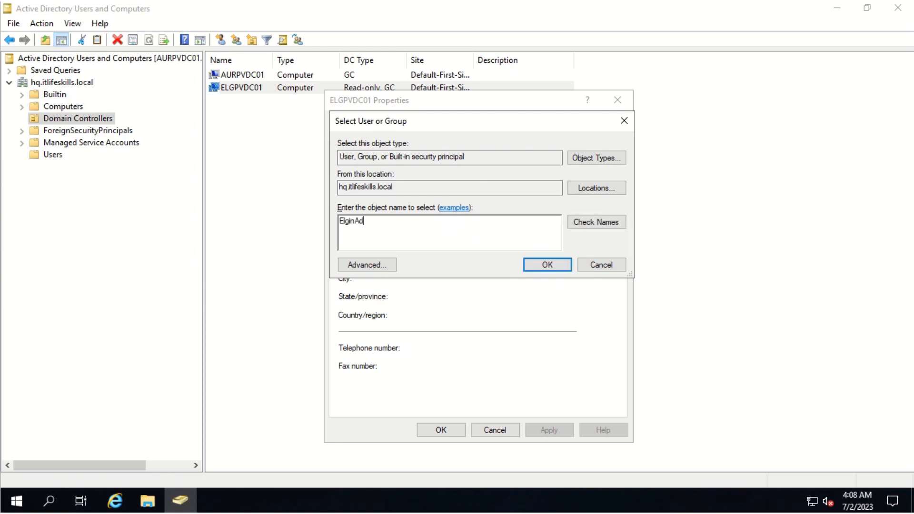
text(mins)
click(598, 226)
click(552, 263)
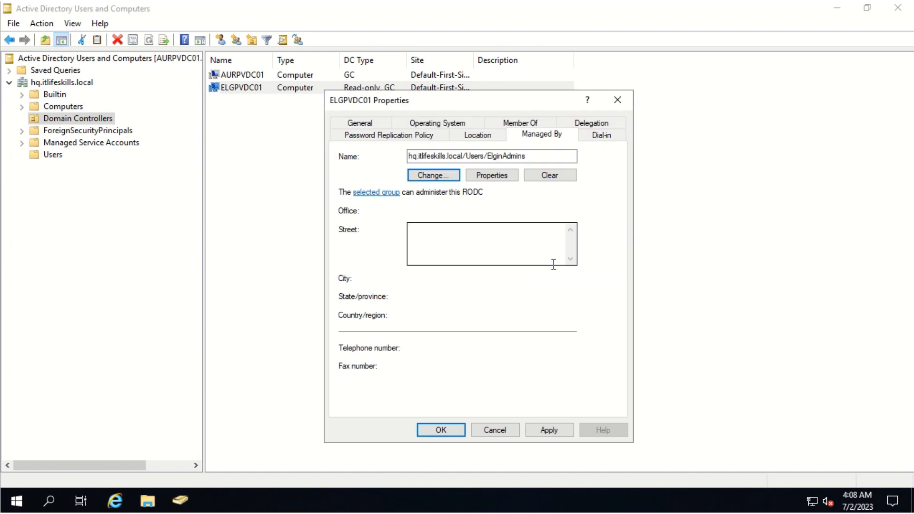
click(430, 433)
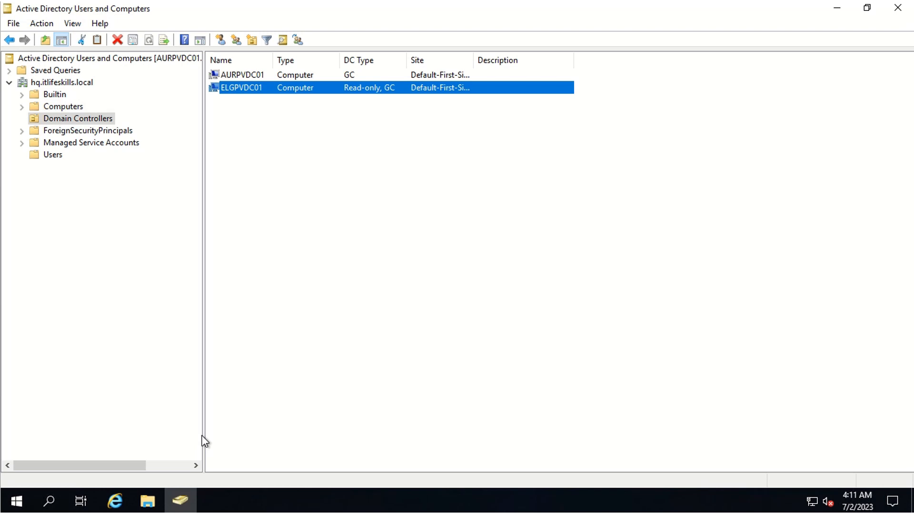
- In ELGPVDC01's password replication policy, add the ElginAdmins group with its passwords allowed to replicate to this RODC
right_click(250, 90)
click(301, 215)
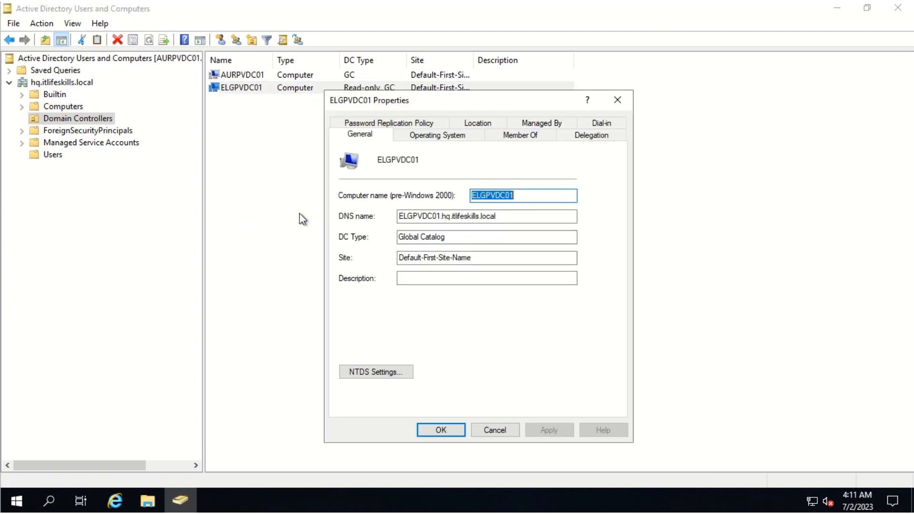
click(406, 125)
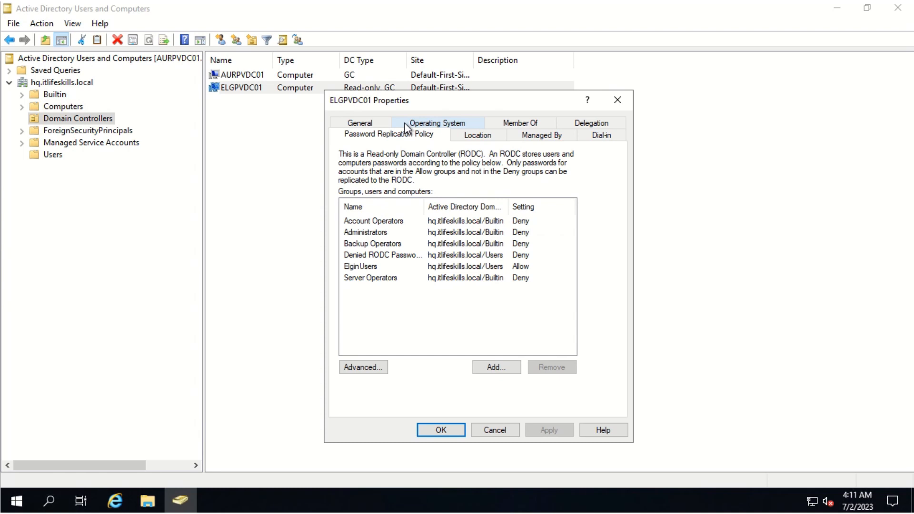
click(481, 368)
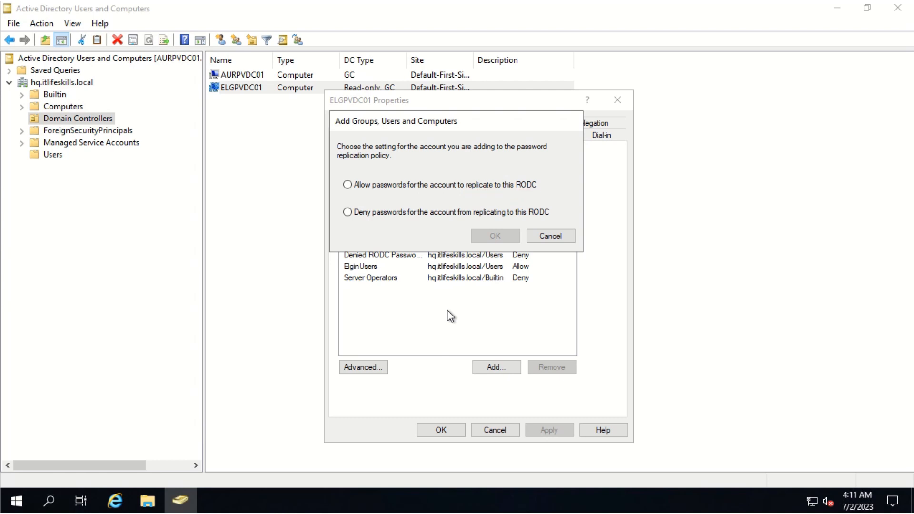
click(422, 185)
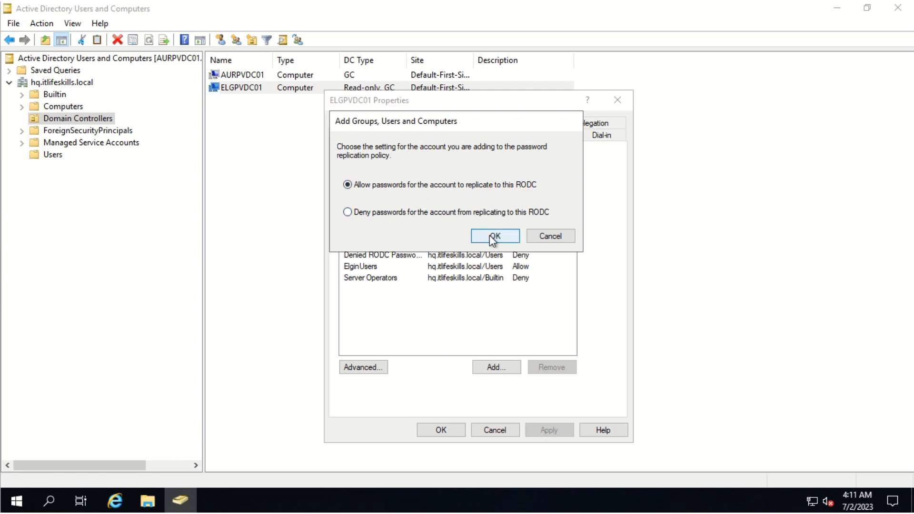
click(493, 236)
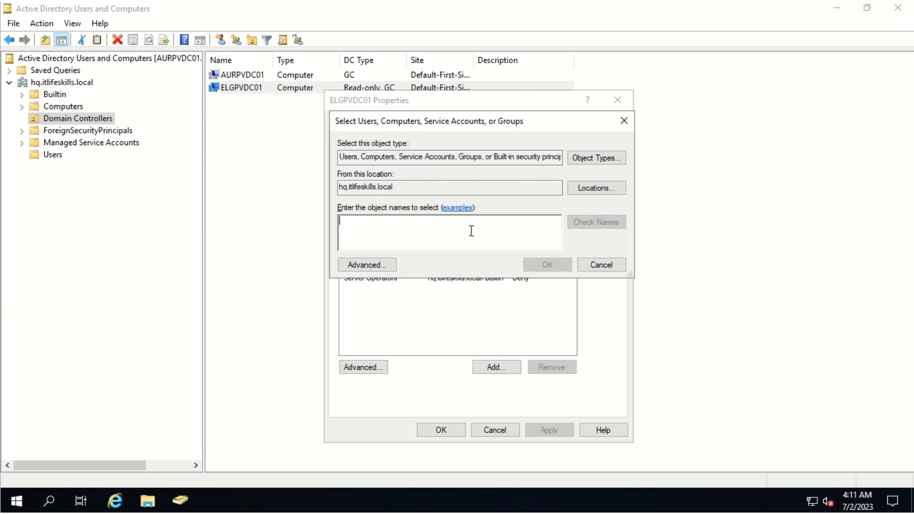
text(ElginA)
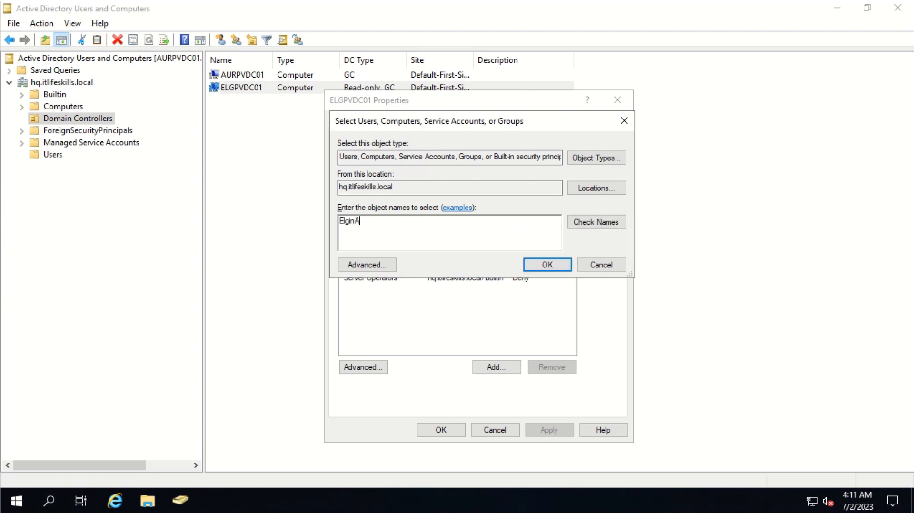
text(dmins)
click(587, 225)
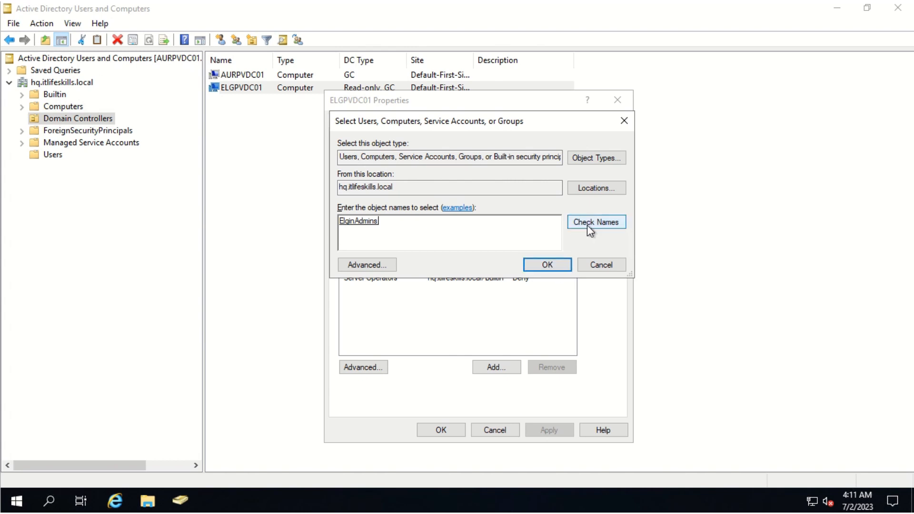
click(561, 265)
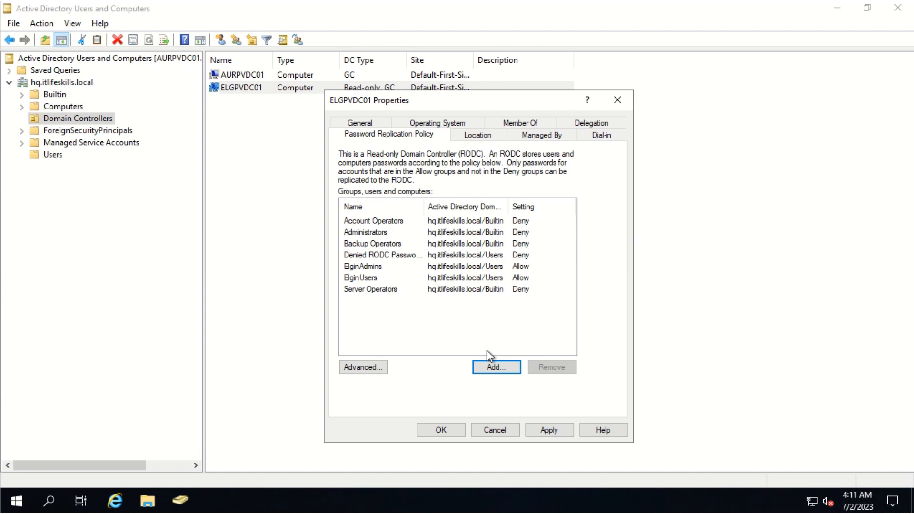
- Add the ElginComputers group to the password replication policy with replication to this RODC allowed, and save the properties
click(496, 374)
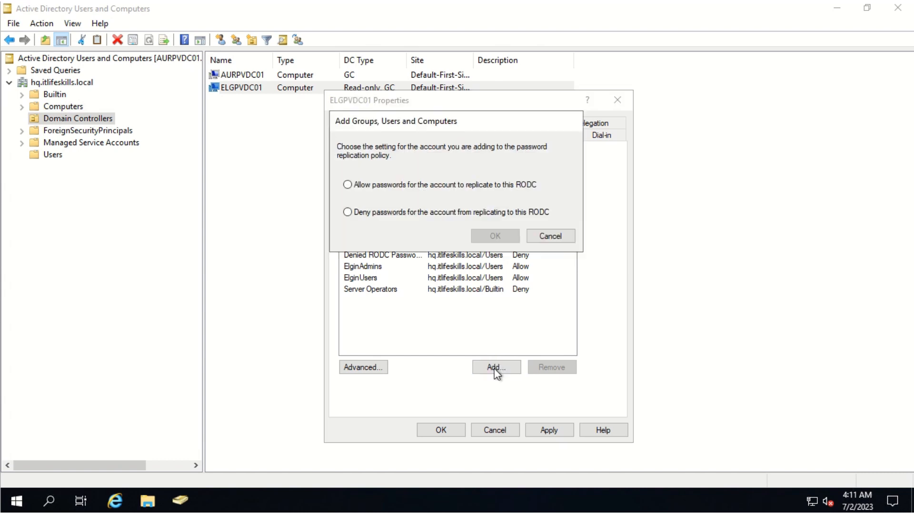
click(392, 185)
click(493, 236)
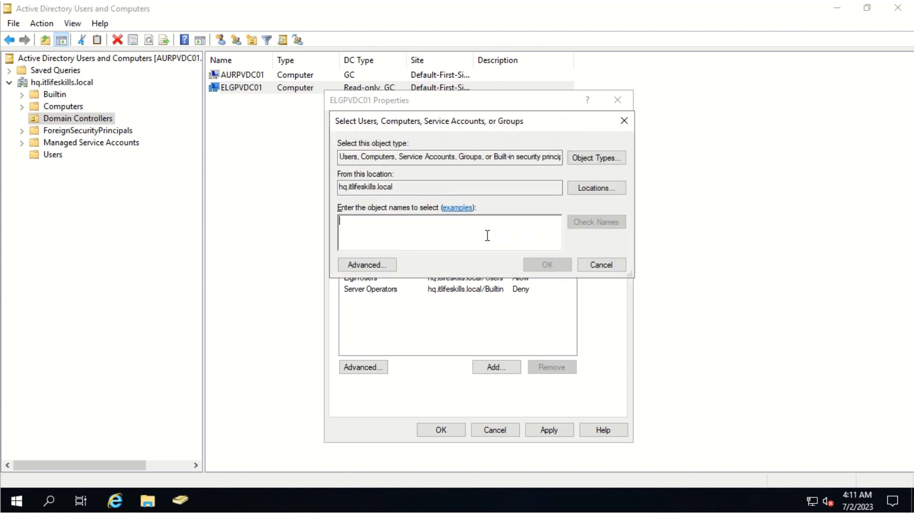
text(Elg)
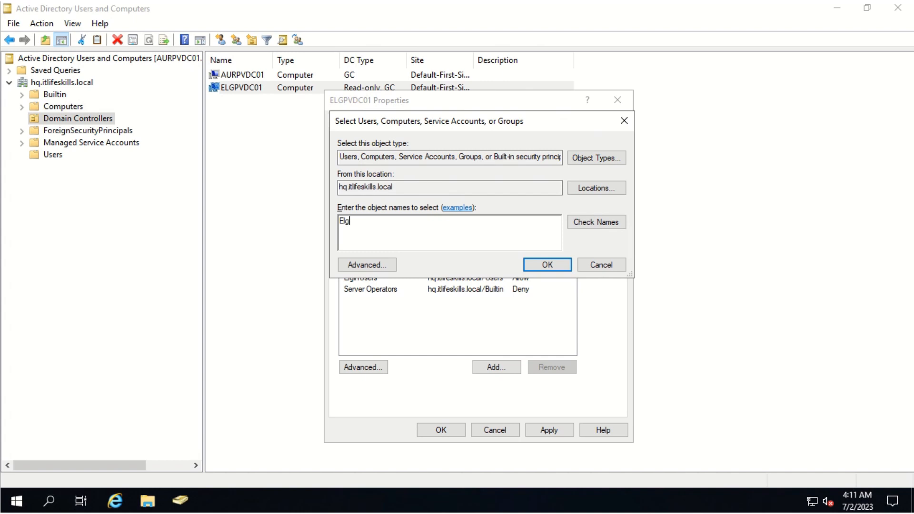
text(inComputers)
click(621, 224)
click(548, 264)
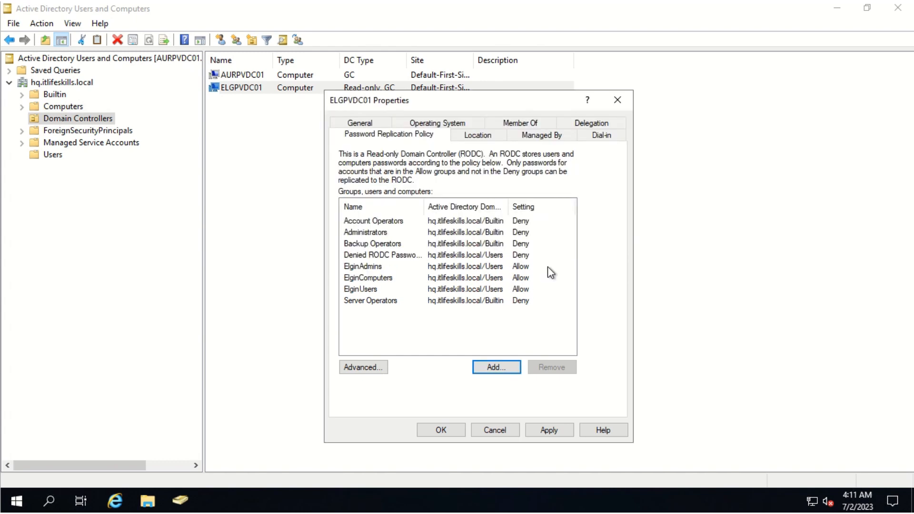
click(448, 435)
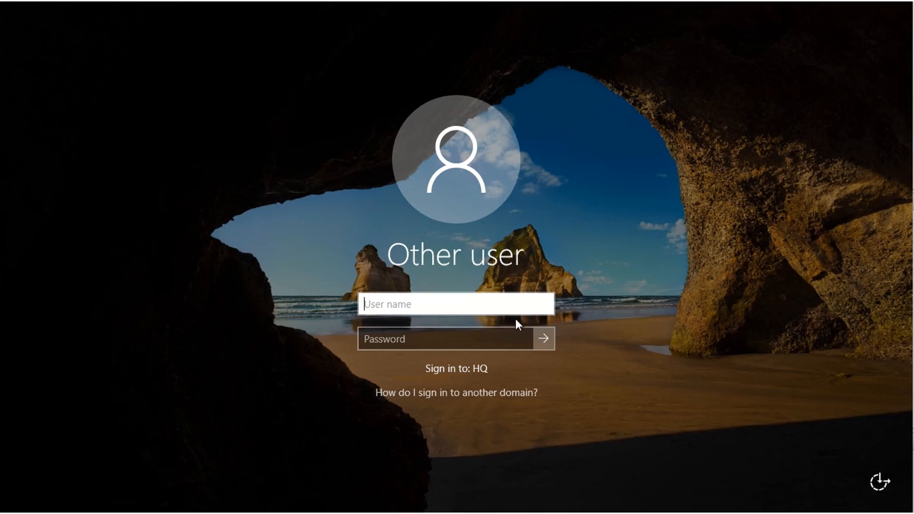
- Sign in to the HQ domain as ElginAdmin, entering the account password
text(E)
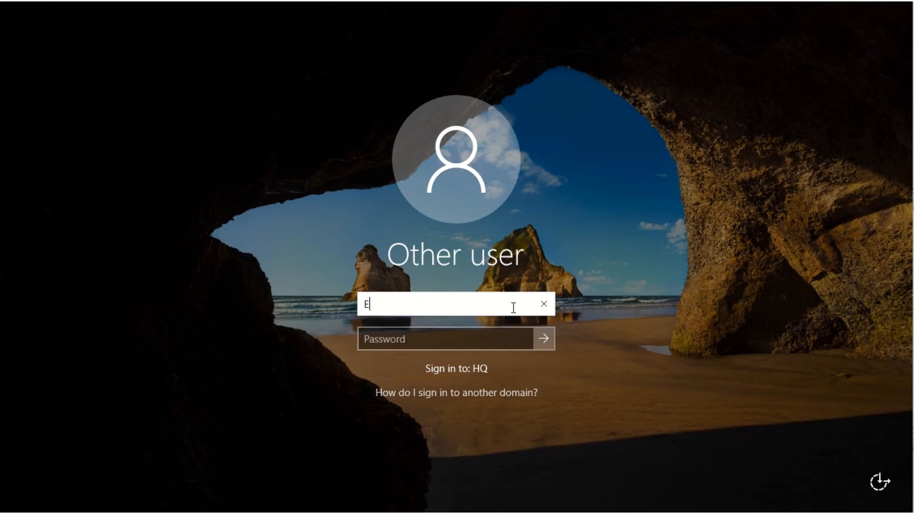
text(lginAdmin)
key(Tab)
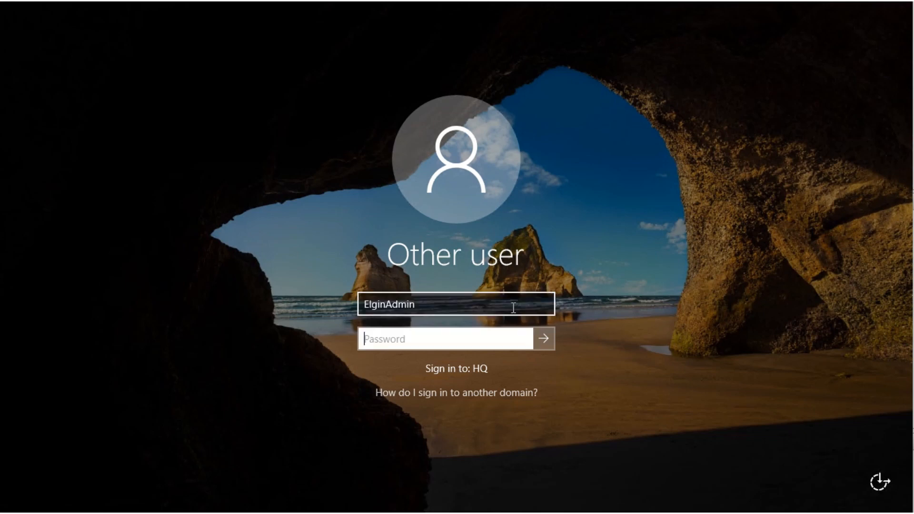
text(***********)
key(Return)
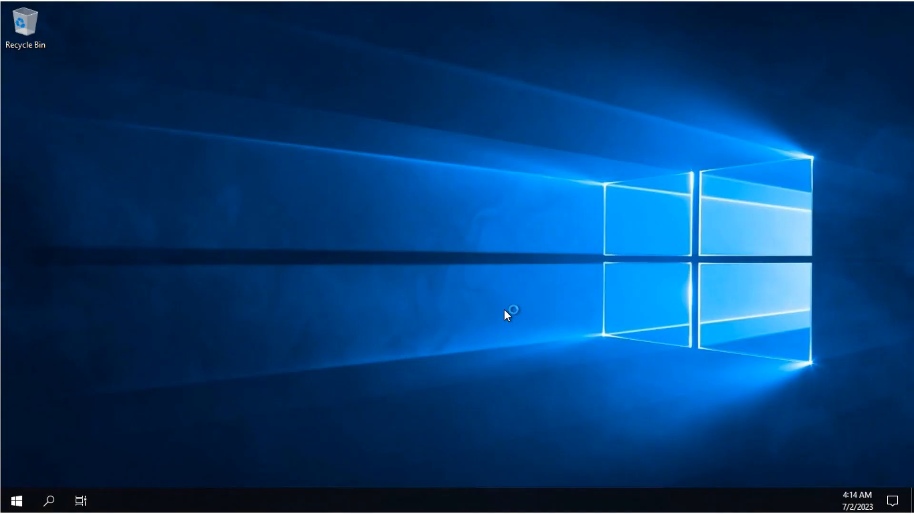
- Open Command Prompt and run hostname to check which machine this session is on
click(50, 501)
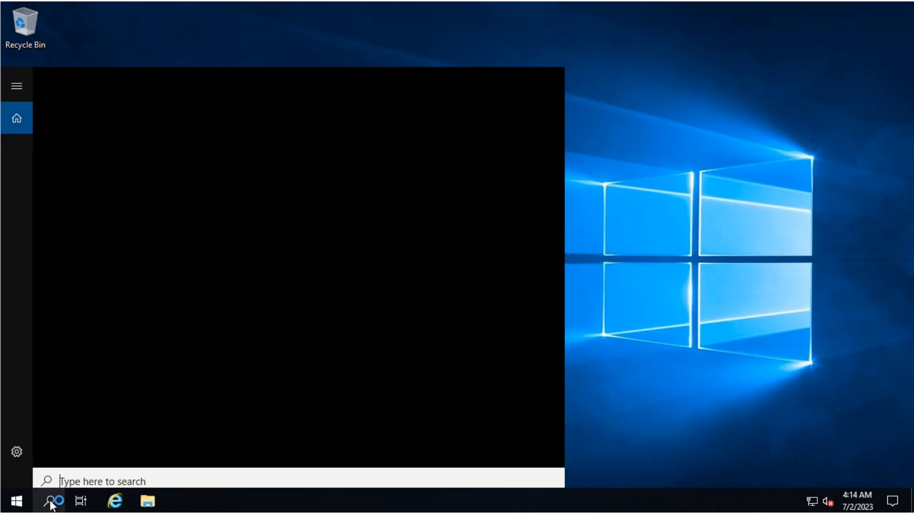
text(cmd)
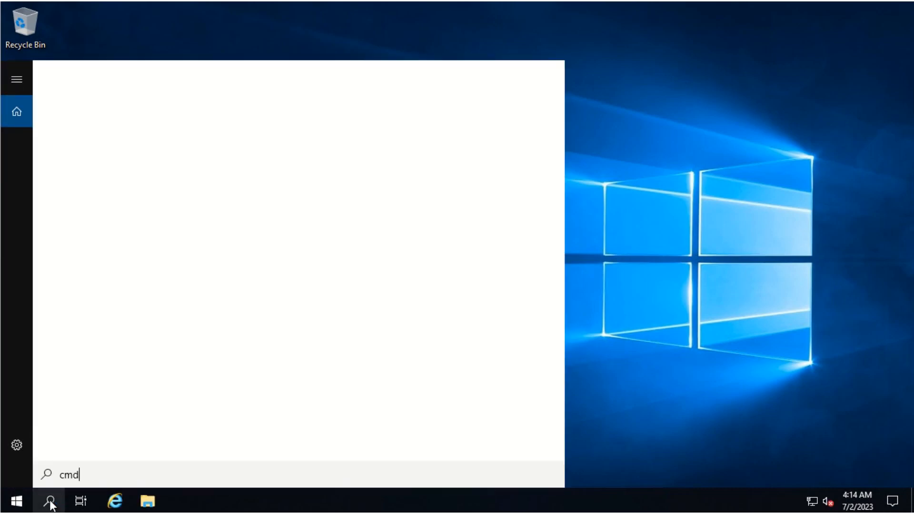
key(Return)
text(hostn)
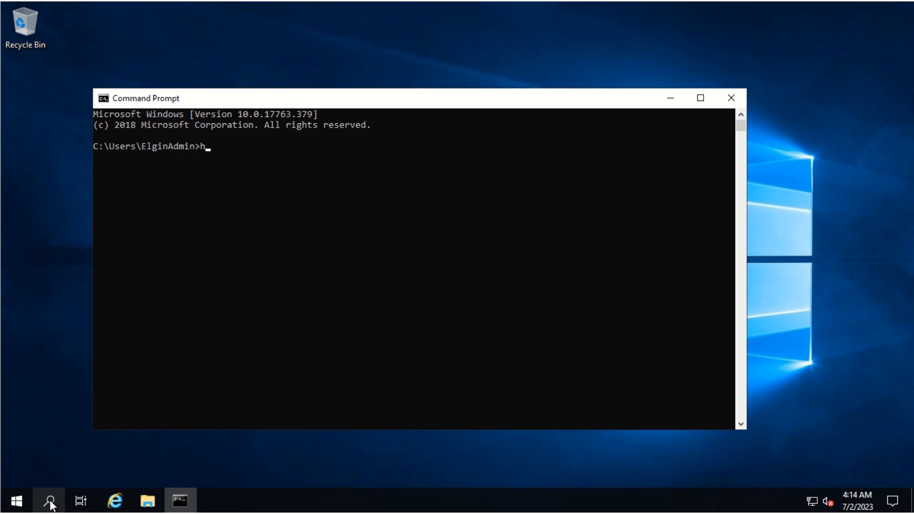
text(ame)
key(Return)
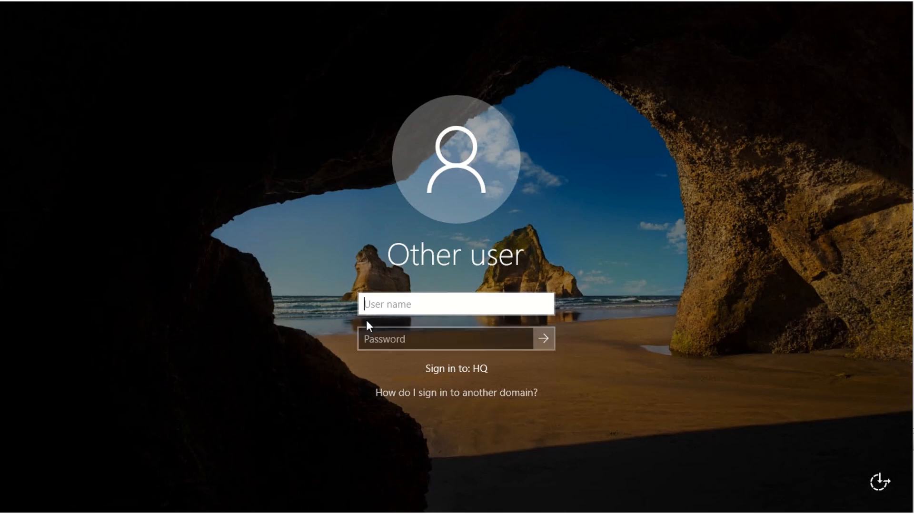
- Try to sign in to the HQ domain as Administrator, entering the account password
text(A)
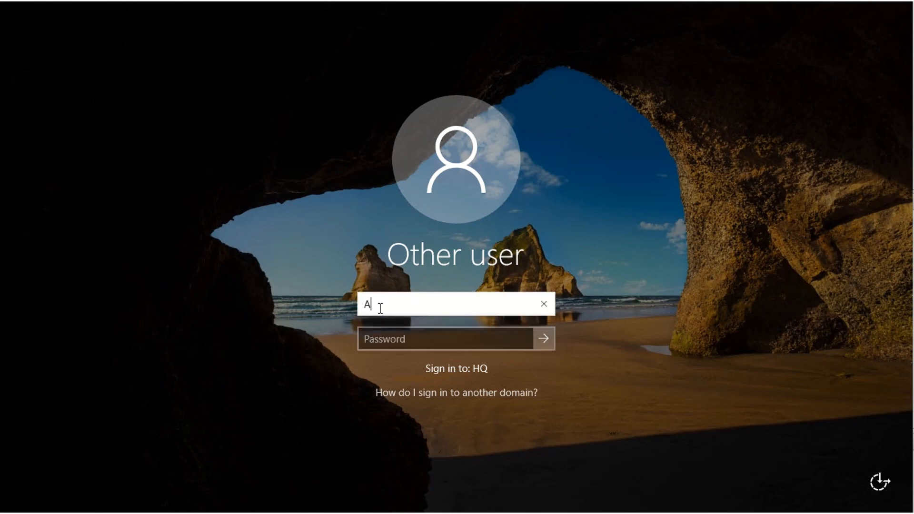
text(dministrator)
key(Tab)
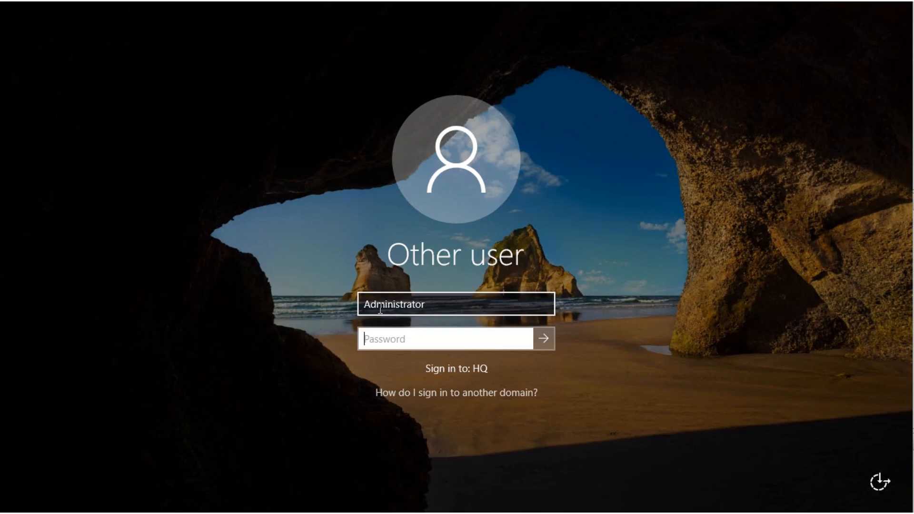
text(************)
key(Return)
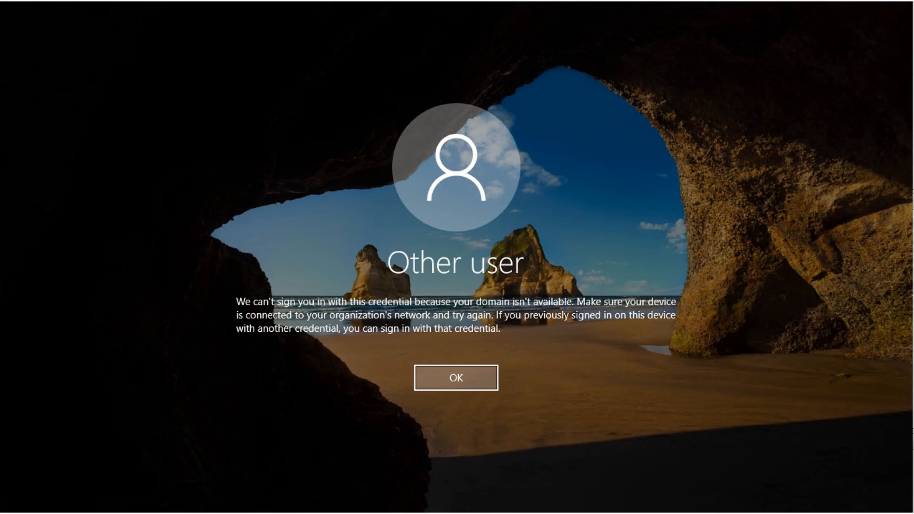
key(Return)
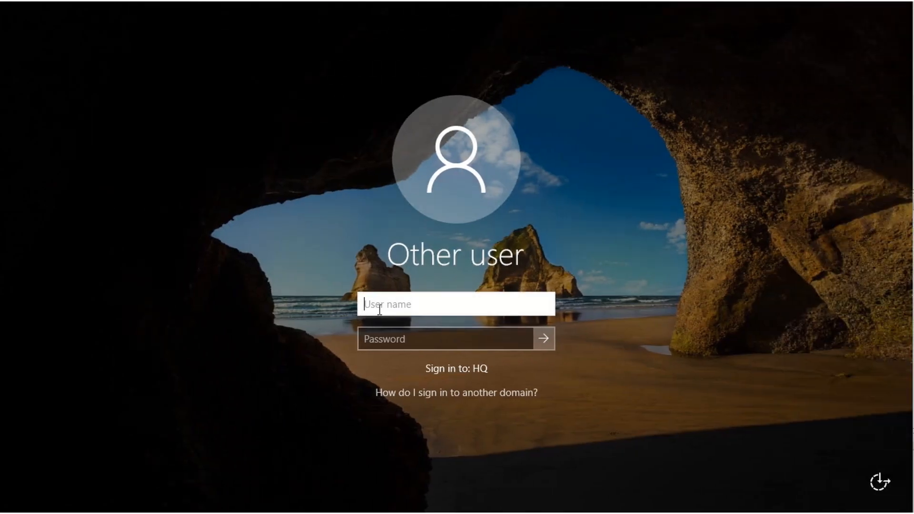
- Sign in with the ElginAdmin account instead, entering its password
text(ElginAdmin)
key(Tab)
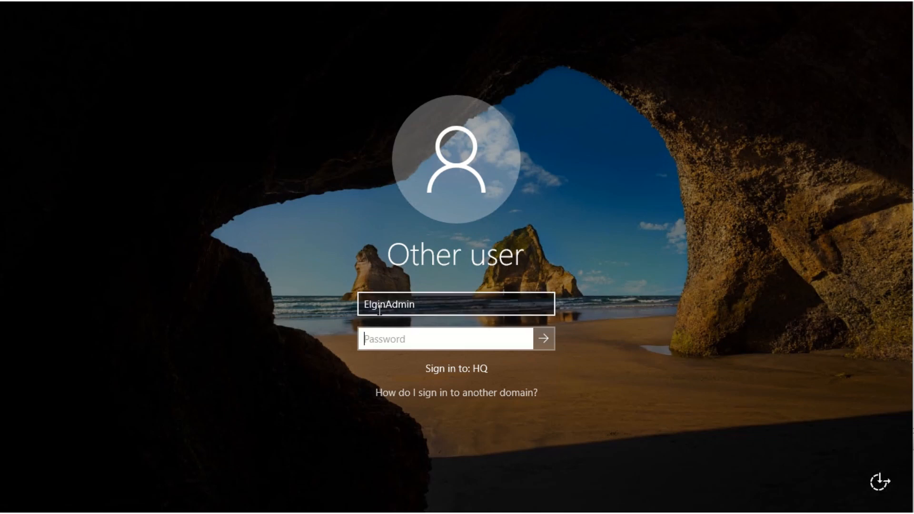
text(************)
key(Return)
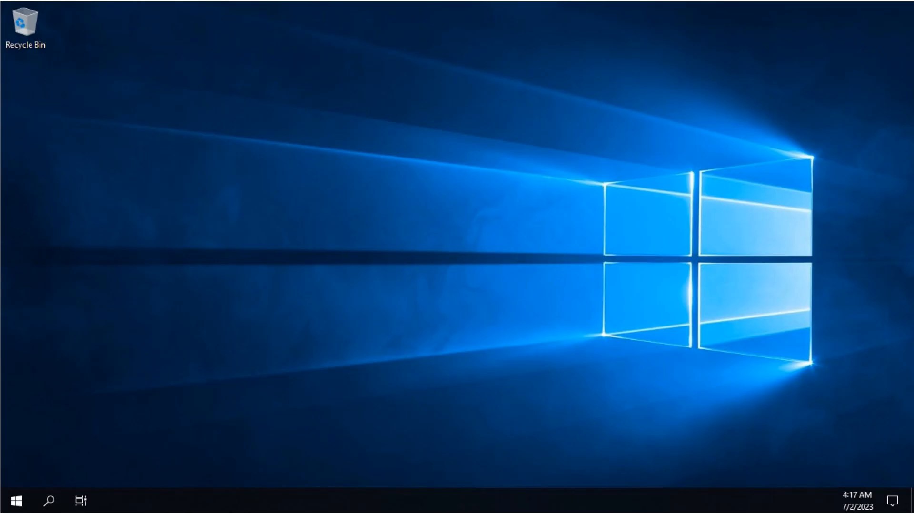
- Open Command Prompt and ping aurpvdc01.hq.itlifeskills.local to test whether the writable domain controller is reachable
click(50, 504)
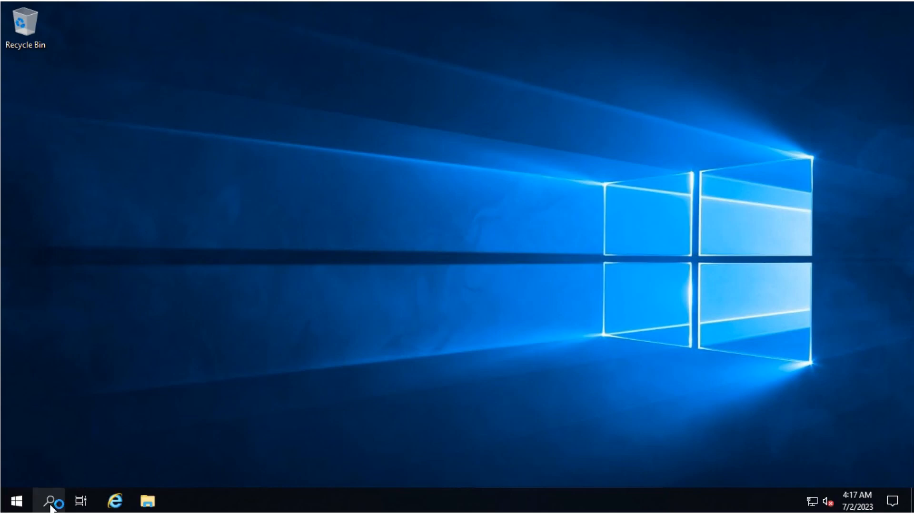
text(cmd)
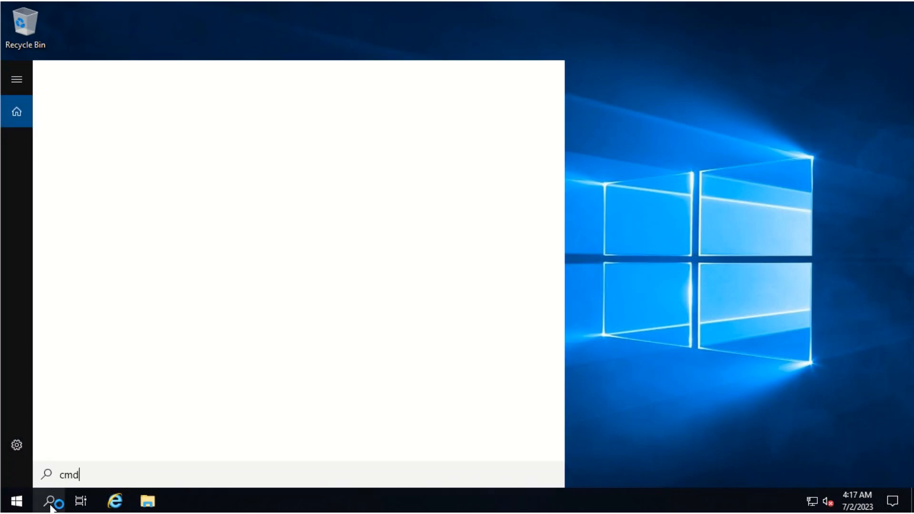
key(Return)
text(ping )
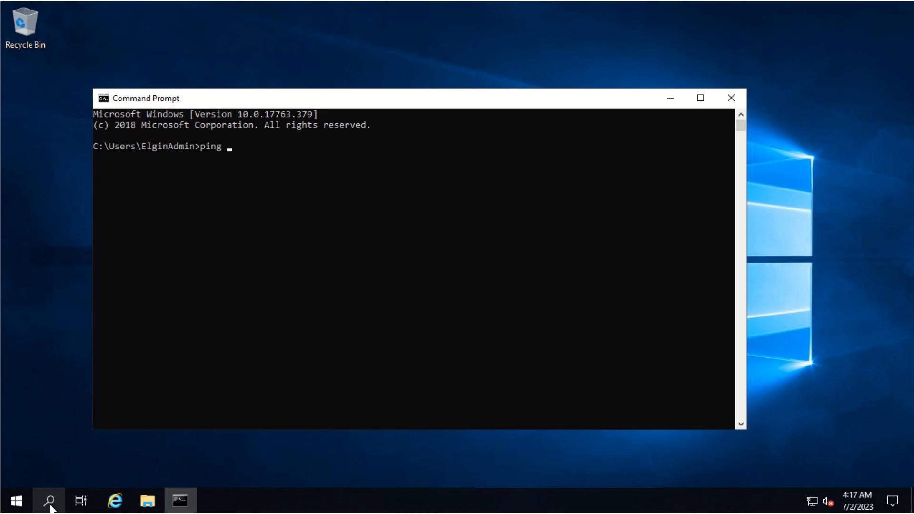
text(aurpvdc01.hq.itlifeskil)
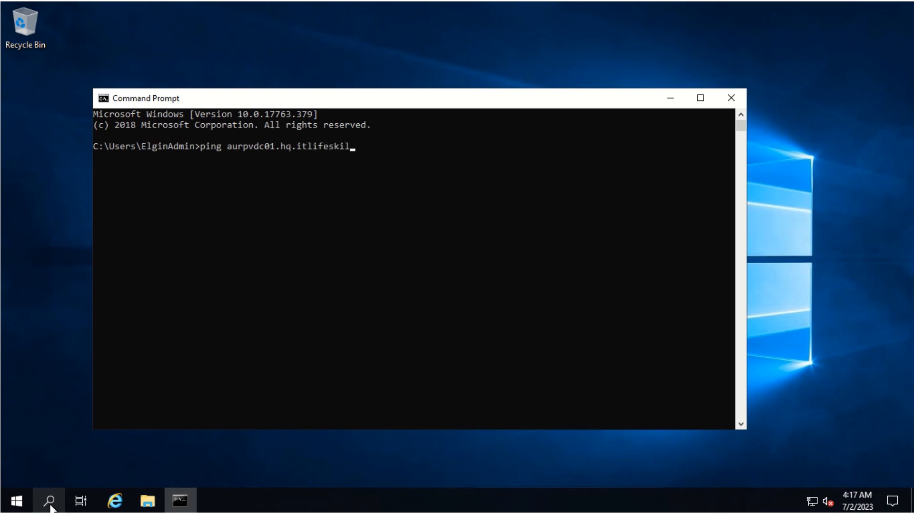
text(ls.local)
key(Return)
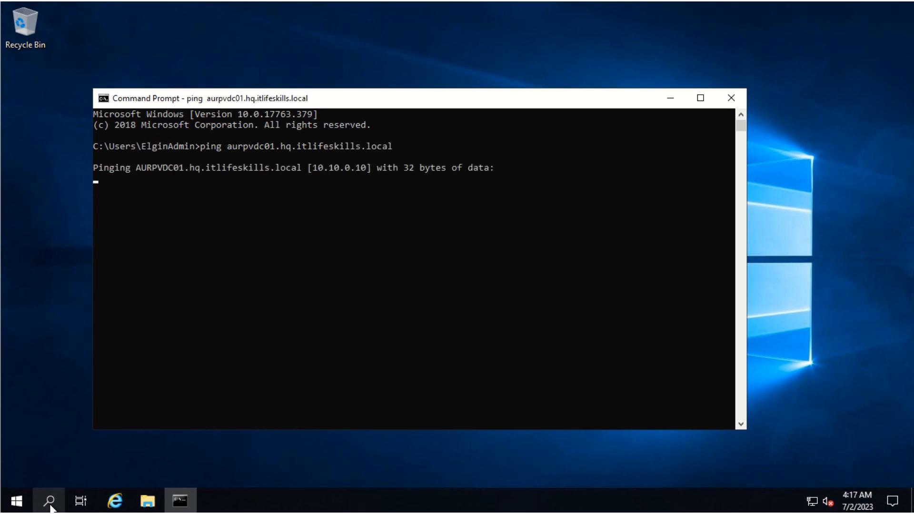